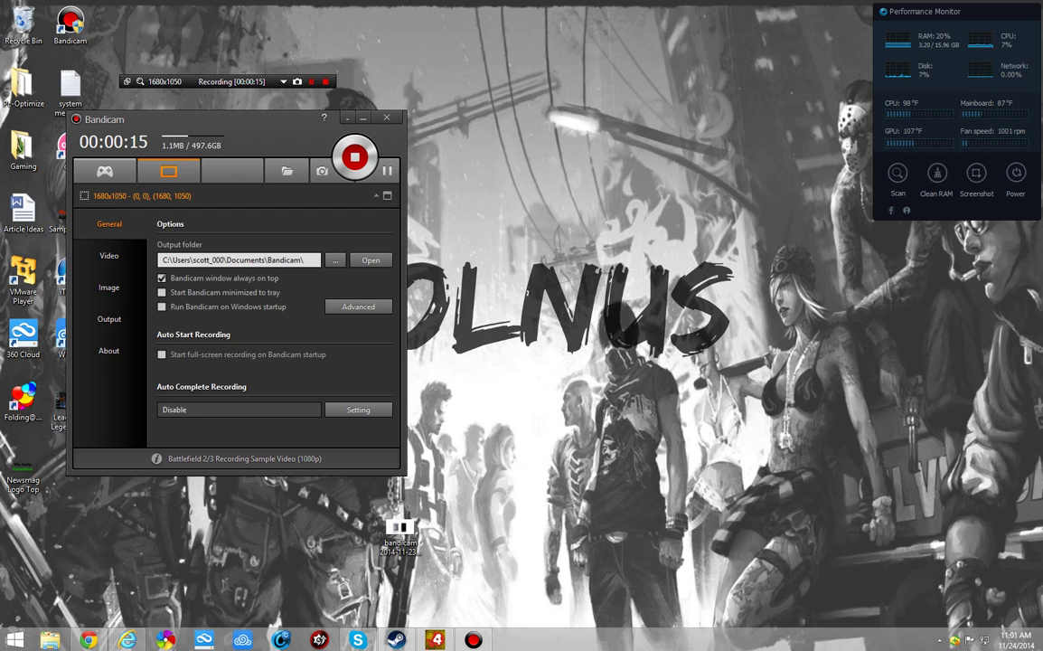
Step: Move the Bandicam window nearer the screen edge and try the game recording mode, declining to stop the current recording
{"action": "left_click_drag", "start_coordinate": [135, 118], "coordinate": [76, 114]}
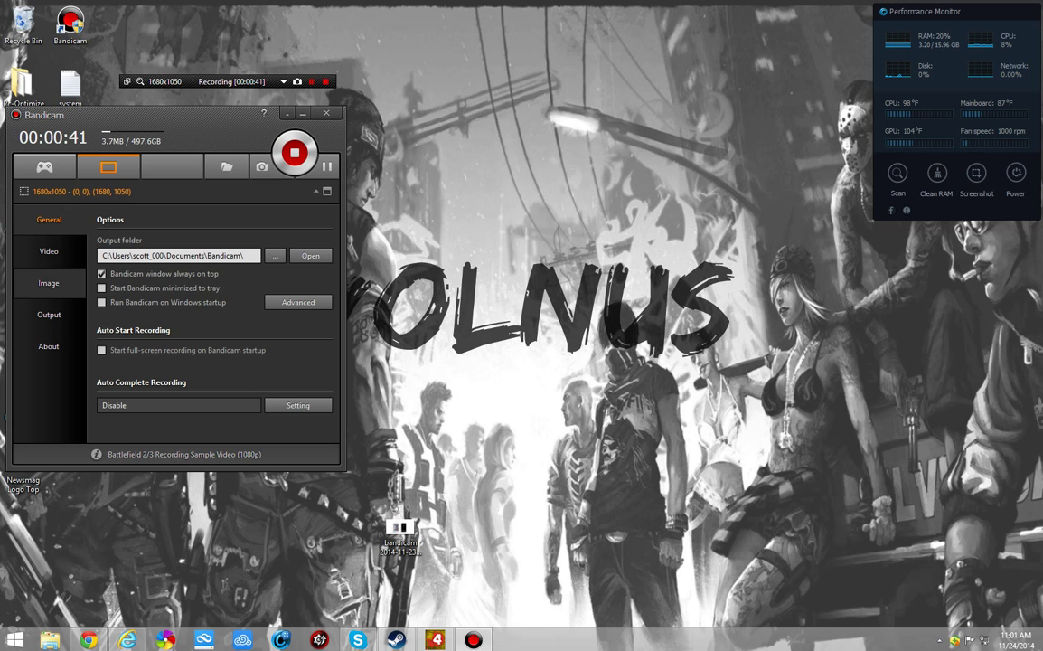
{"action": "left_click", "coordinate": [45, 166]}
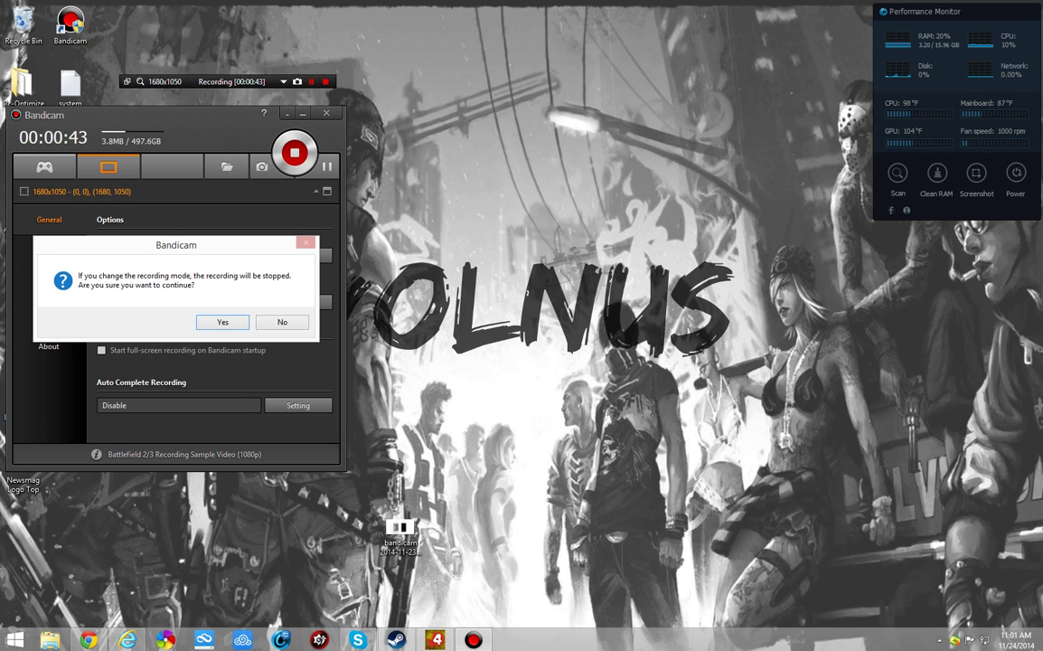
{"action": "left_click", "coordinate": [282, 321]}
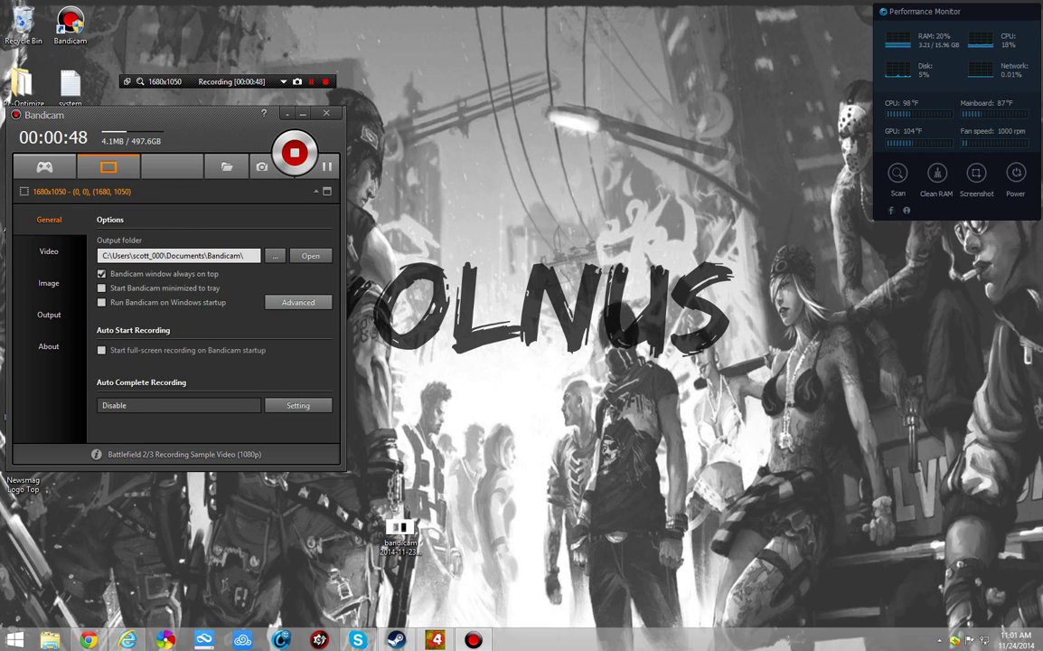
Step: Open the format settings of the video options and check which video codecs MP4 offers
{"action": "left_click", "coordinate": [49, 251]}
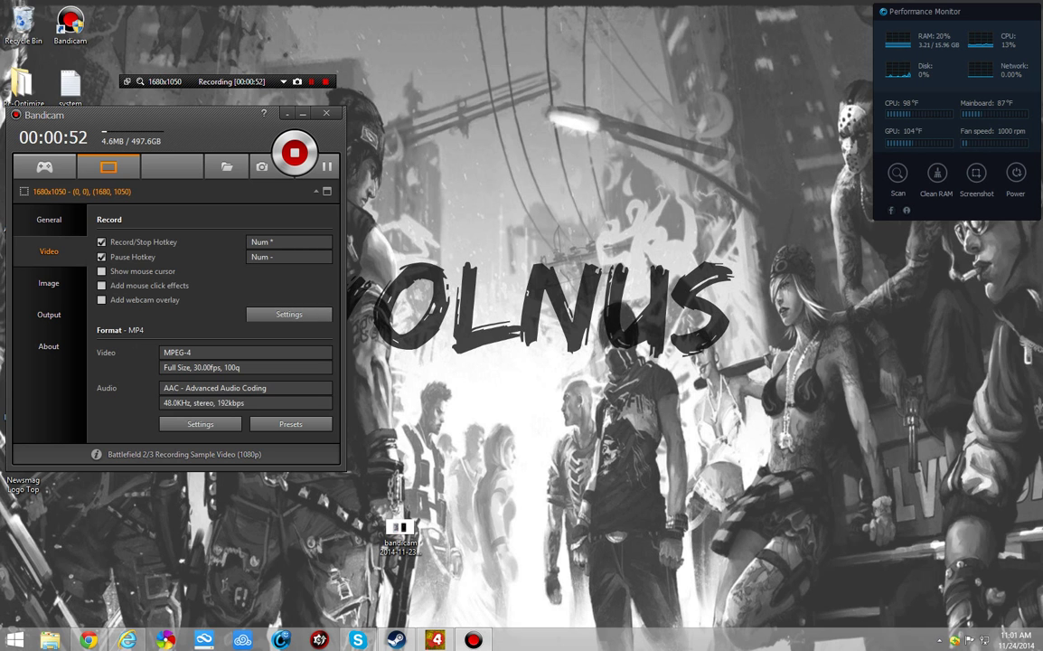
{"action": "left_click", "coordinate": [199, 424]}
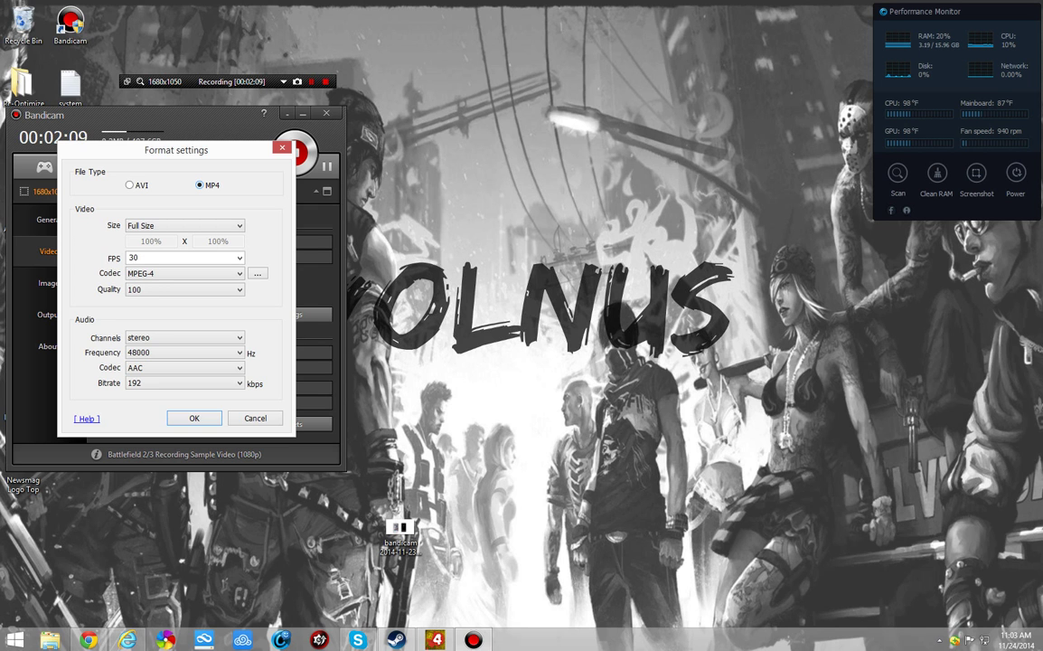
{"action": "left_click", "coordinate": [184, 273]}
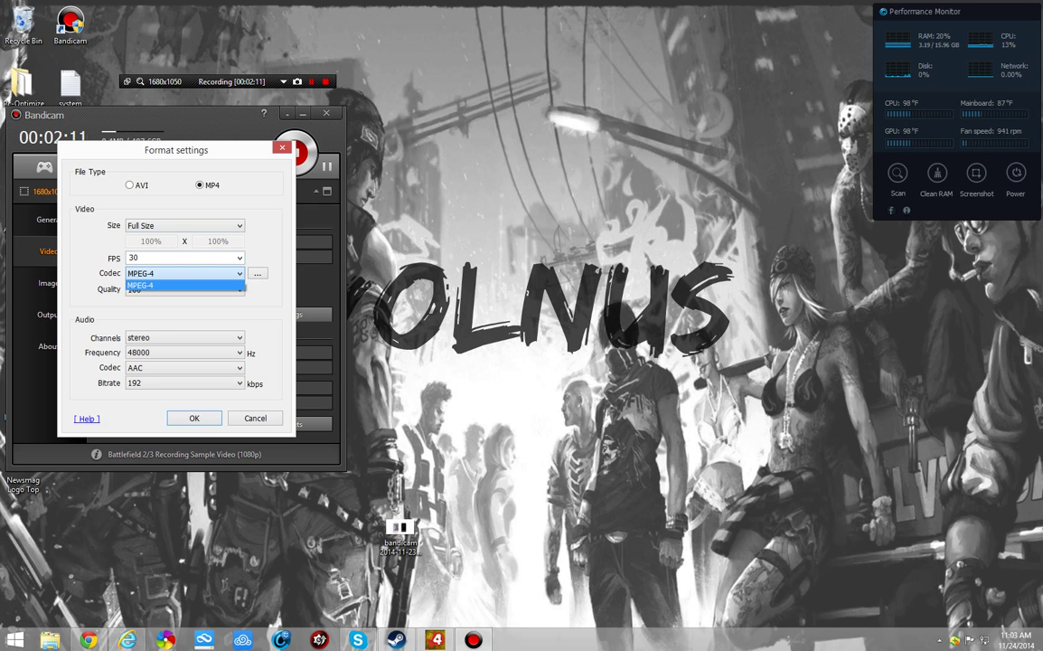
{"action": "left_click", "coordinate": [183, 273]}
{"action": "left_click", "coordinate": [183, 273]}
{"action": "left_click", "coordinate": [183, 273]}
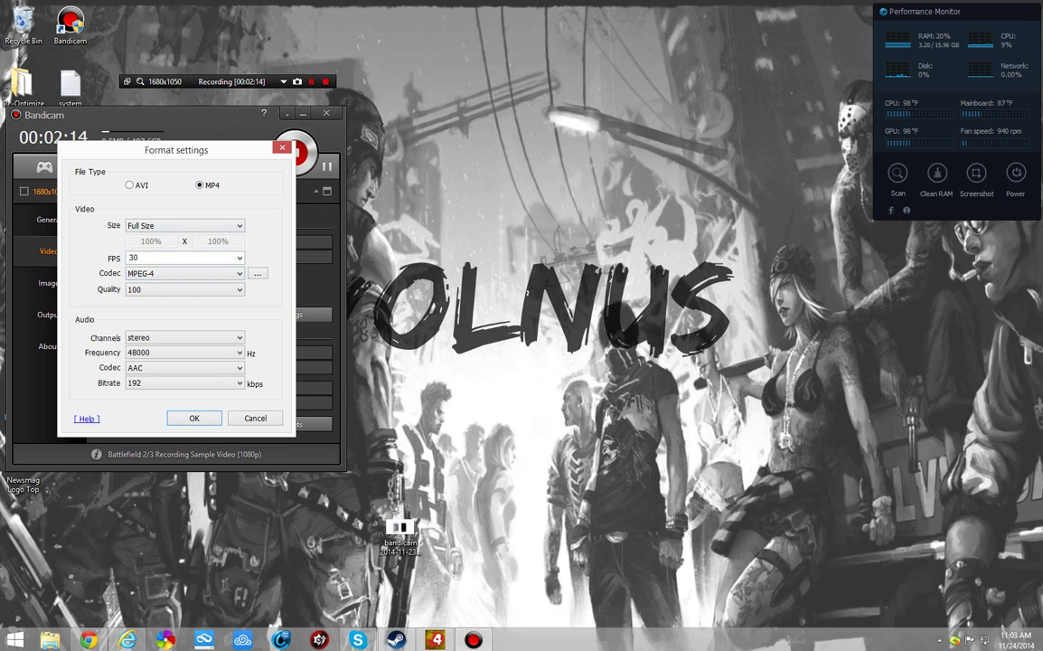
Step: Select AVI as the file type and check which video codecs it offers
{"action": "left_click", "coordinate": [130, 186]}
{"action": "left_click", "coordinate": [184, 273]}
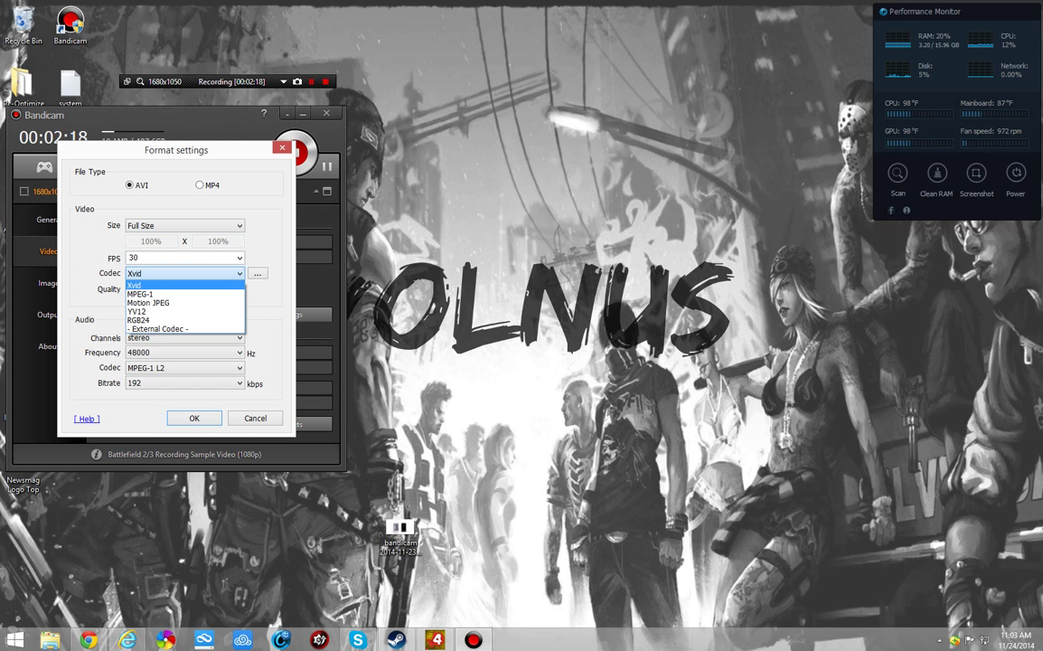
{"action": "left_click", "coordinate": [184, 273]}
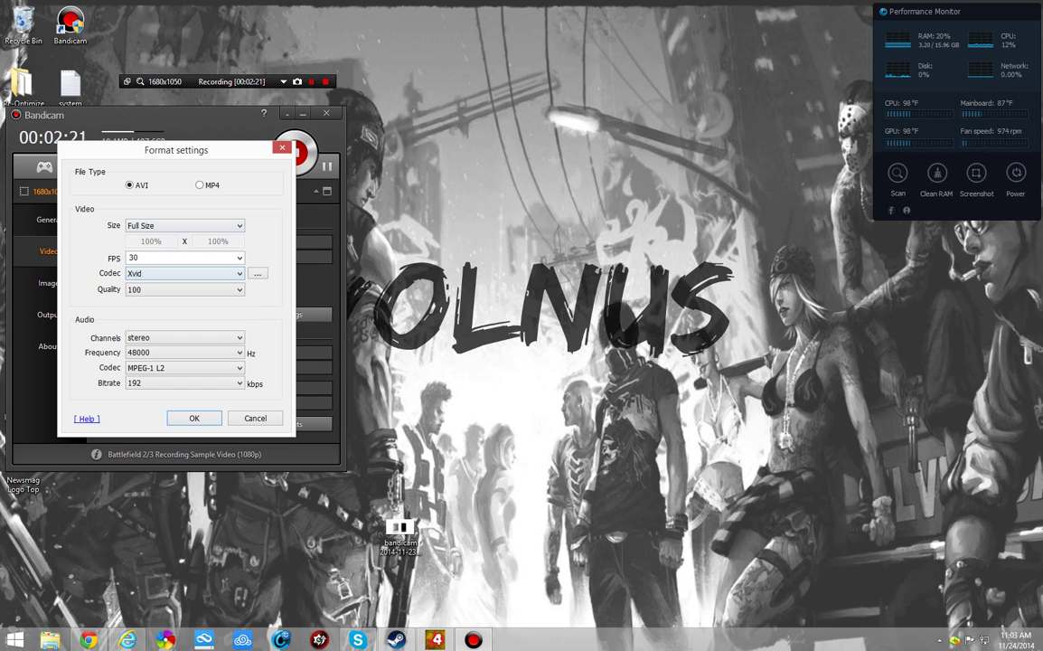
Step: Return the file type to MP4 and check the selectable FPS values
{"action": "left_click", "coordinate": [200, 186]}
{"action": "left_click", "coordinate": [238, 258]}
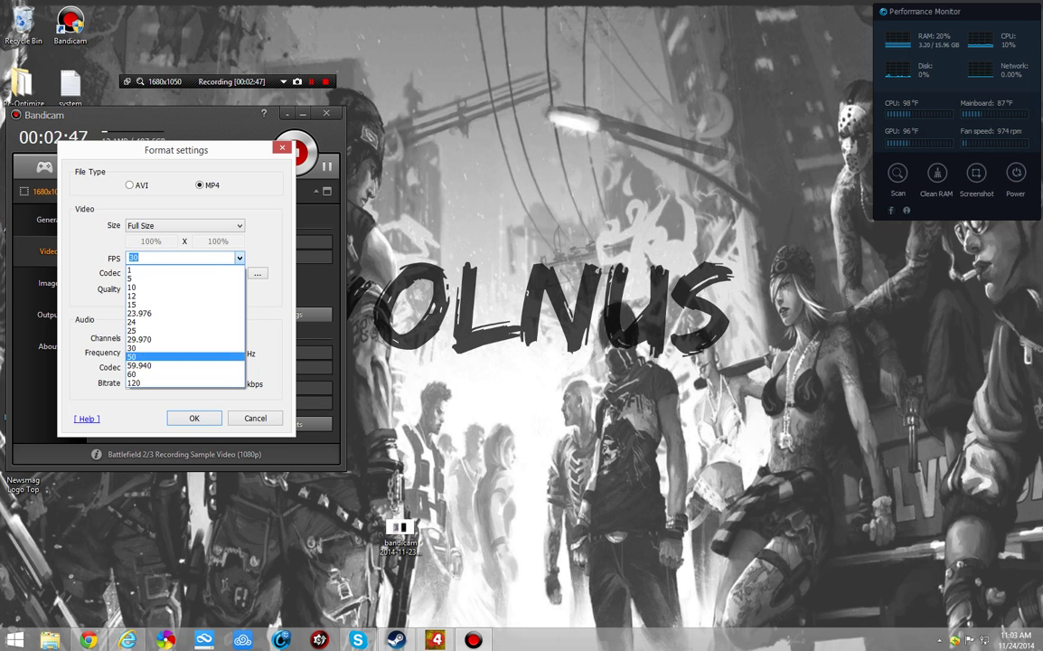
{"action": "key", "text": "Escape"}
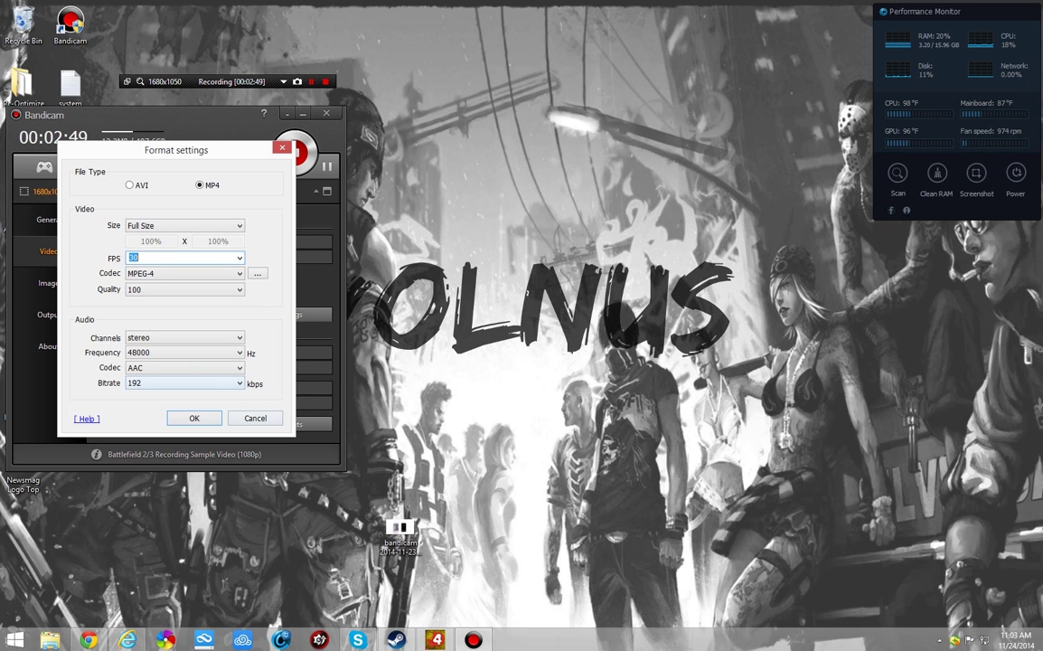
Step: Review the video quality and the audio bitrate, codec and frequency options for MP4, keeping the current choices
{"action": "left_click", "coordinate": [184, 382]}
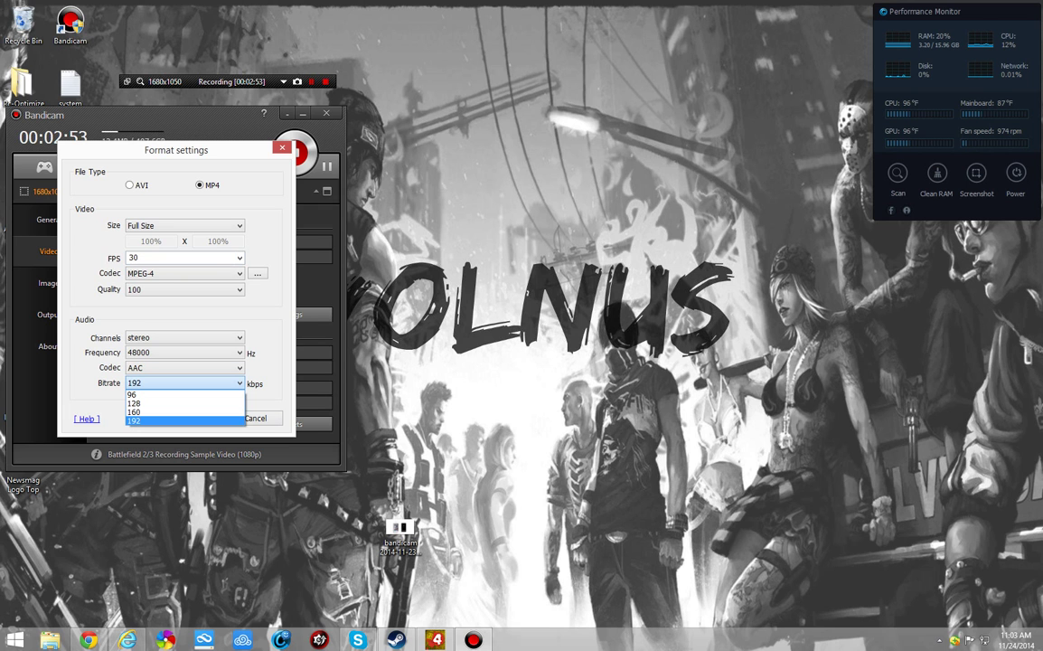
{"action": "left_click", "coordinate": [185, 382]}
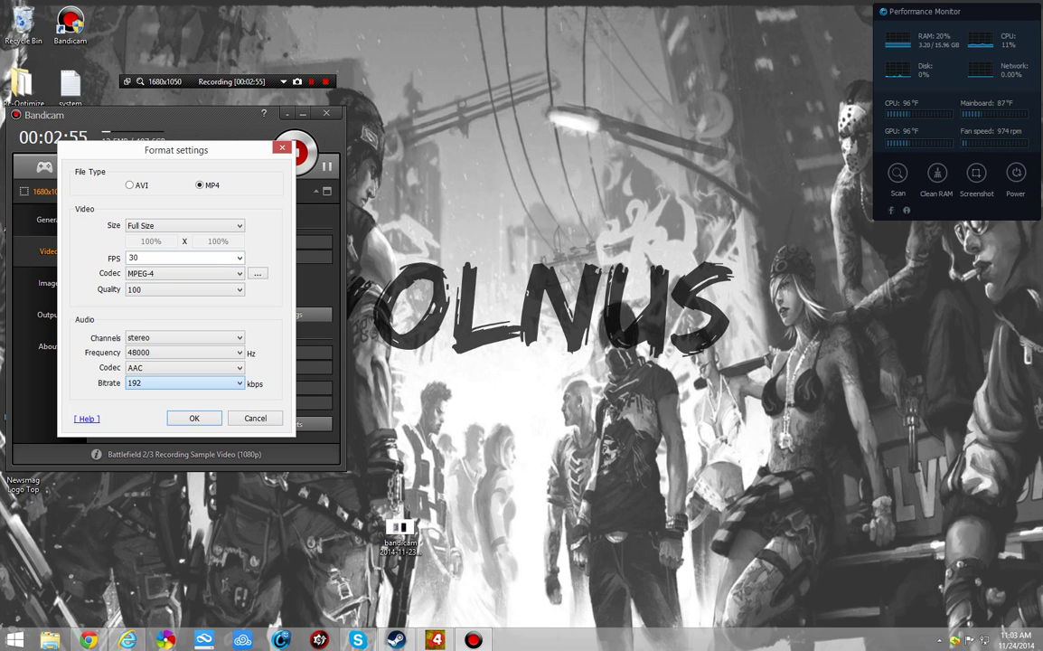
{"action": "left_click", "coordinate": [184, 289]}
{"action": "left_click", "coordinate": [184, 289]}
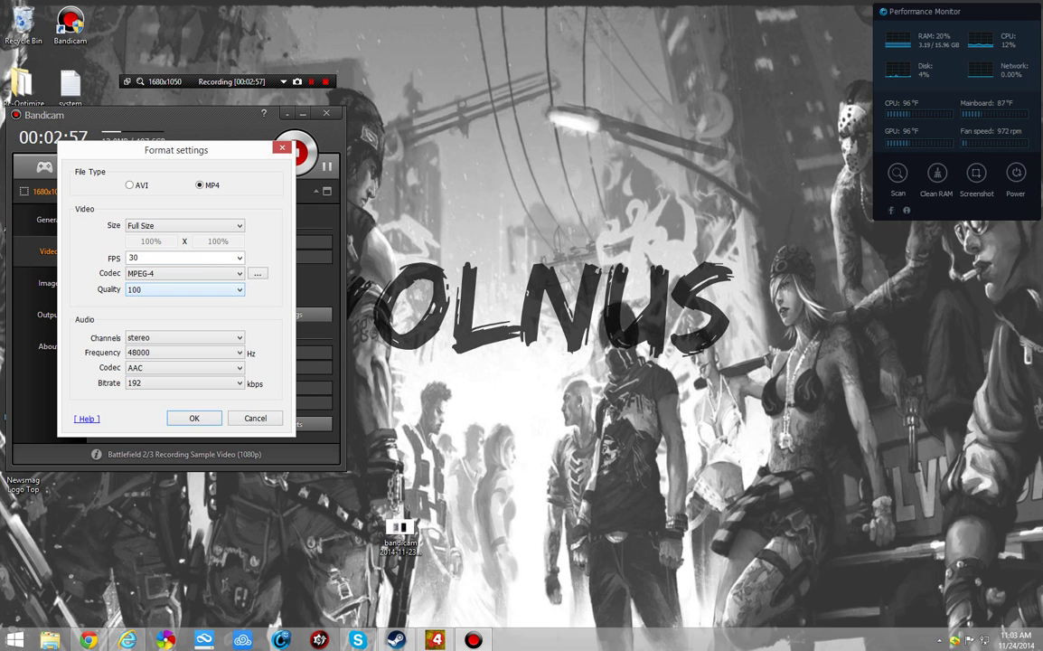
{"action": "left_click", "coordinate": [184, 383]}
{"action": "left_click", "coordinate": [184, 382]}
{"action": "left_click", "coordinate": [184, 367]}
{"action": "left_click", "coordinate": [185, 367]}
{"action": "left_click", "coordinate": [185, 352]}
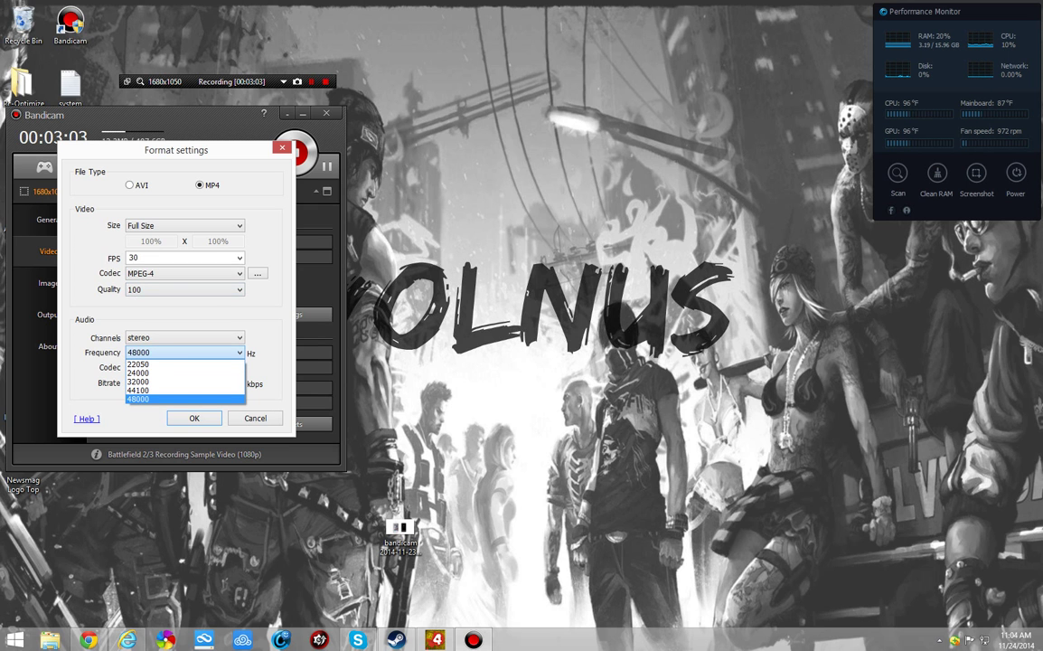
{"action": "key", "text": "Escape"}
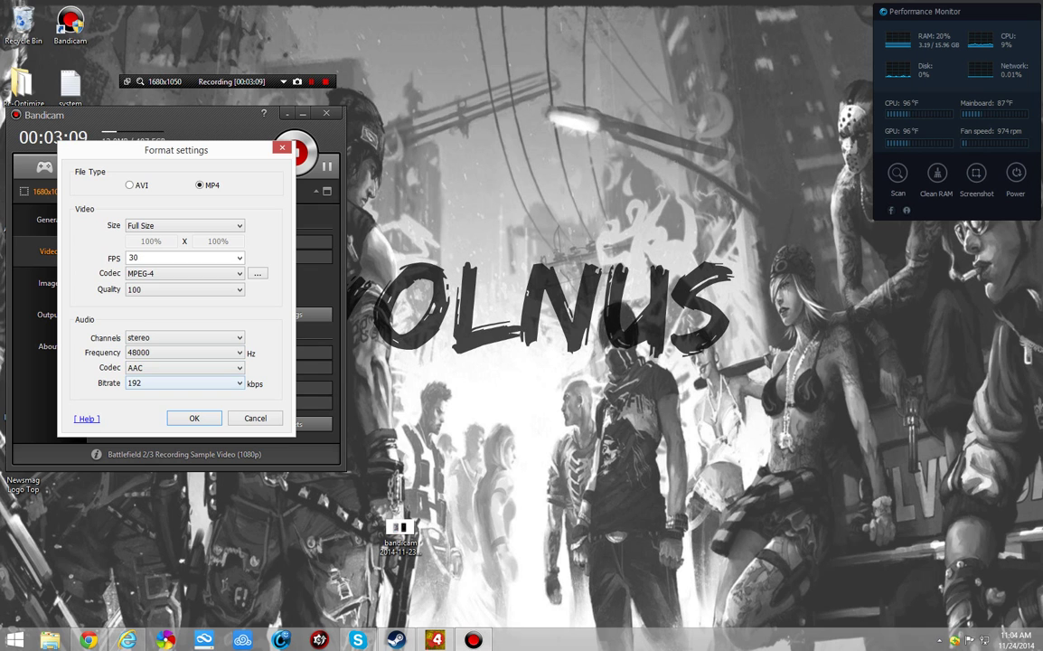
Step: Compare the audio bitrates offered for AVI with those offered for MP4, ending on the MP4 file type
{"action": "left_click", "coordinate": [130, 184]}
{"action": "left_click", "coordinate": [184, 383]}
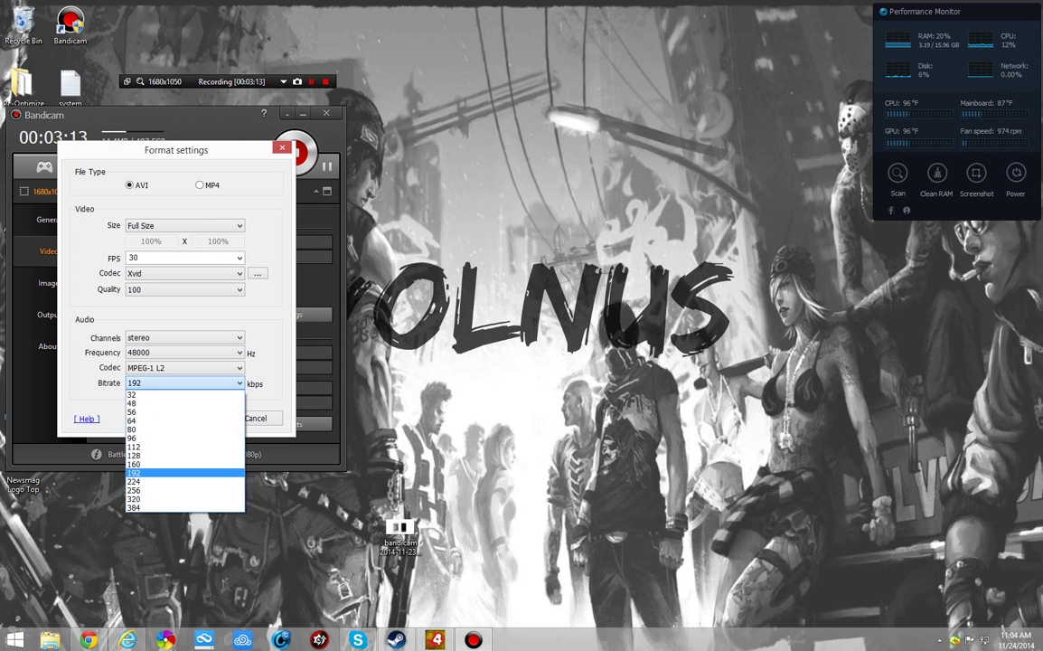
{"action": "left_click", "coordinate": [184, 382]}
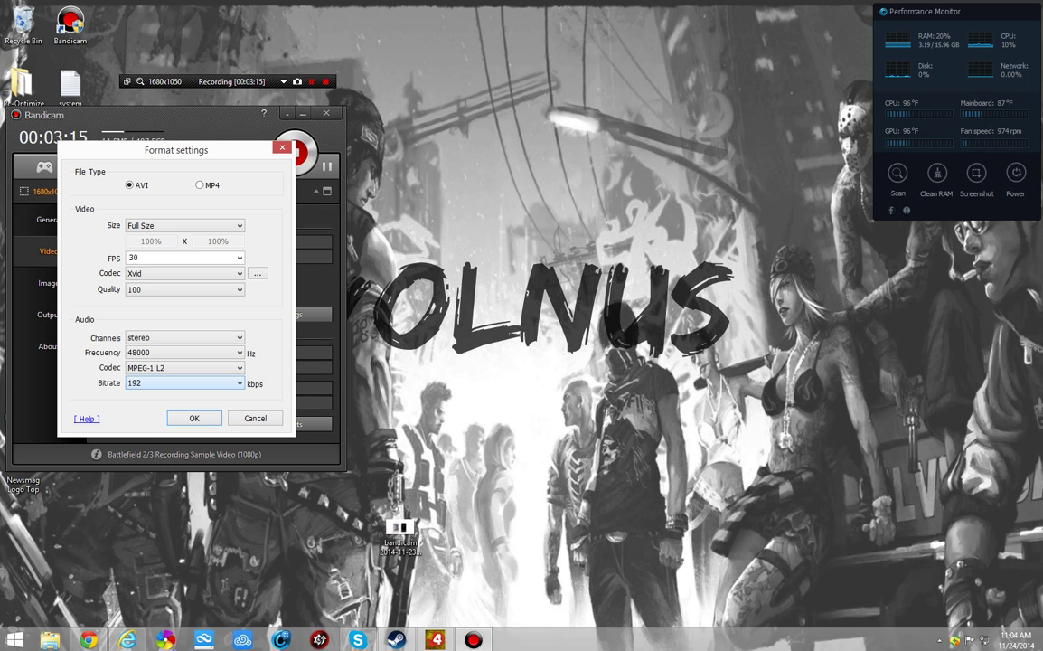
{"action": "left_click", "coordinate": [200, 185]}
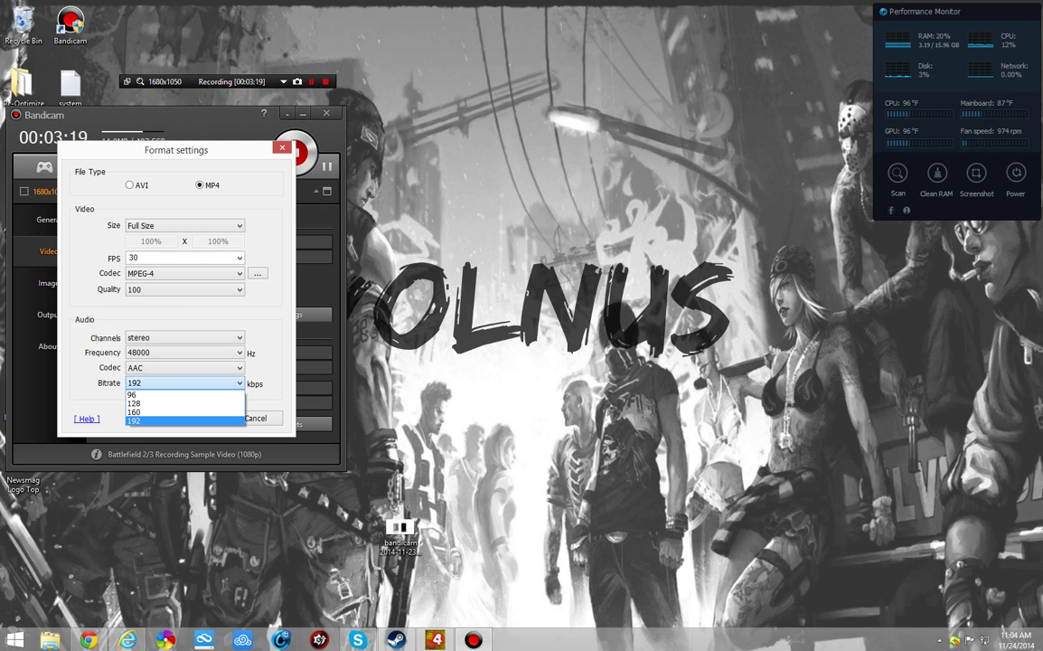
{"action": "left_click", "coordinate": [184, 383]}
{"action": "left_click", "coordinate": [184, 383]}
{"action": "left_click", "coordinate": [185, 383]}
{"action": "key", "text": "alt+Down"}
{"action": "left_click", "coordinate": [184, 383]}
Step: Select AVI as the file type, check its audio bitrate options again and close the format settings
{"action": "left_click", "coordinate": [130, 184]}
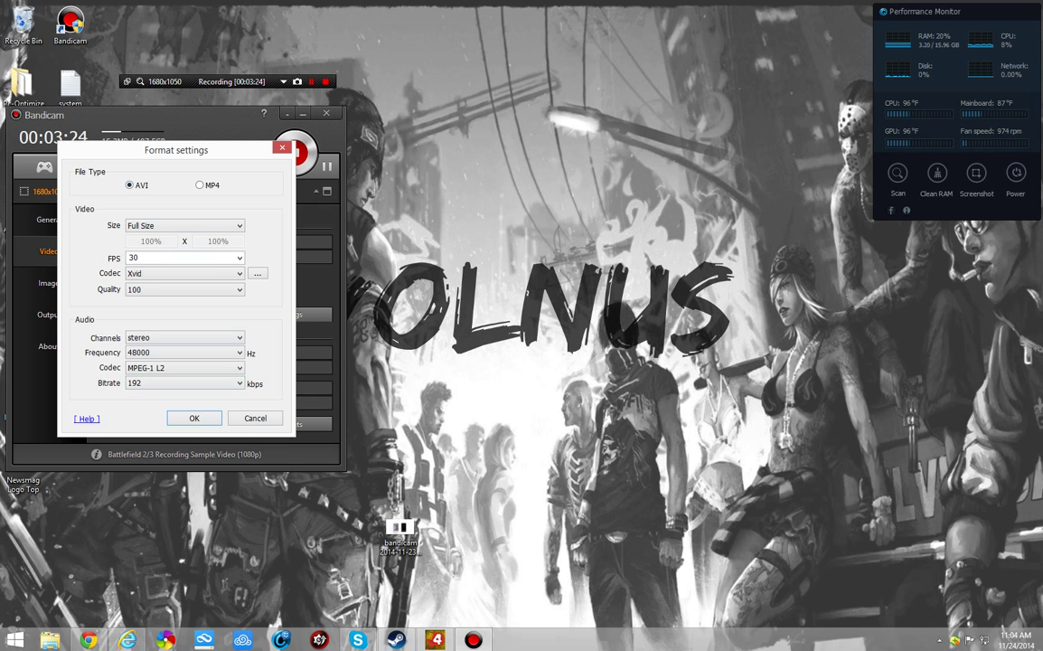
{"action": "left_click", "coordinate": [184, 382]}
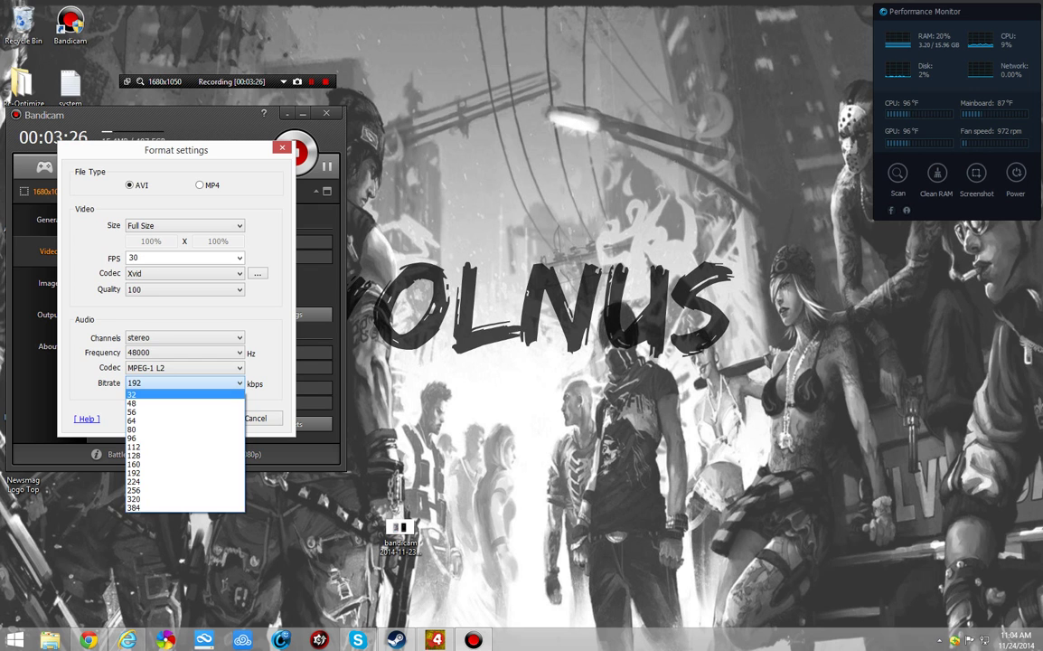
{"action": "key", "text": "Escape"}
{"action": "key", "text": "Tab"}
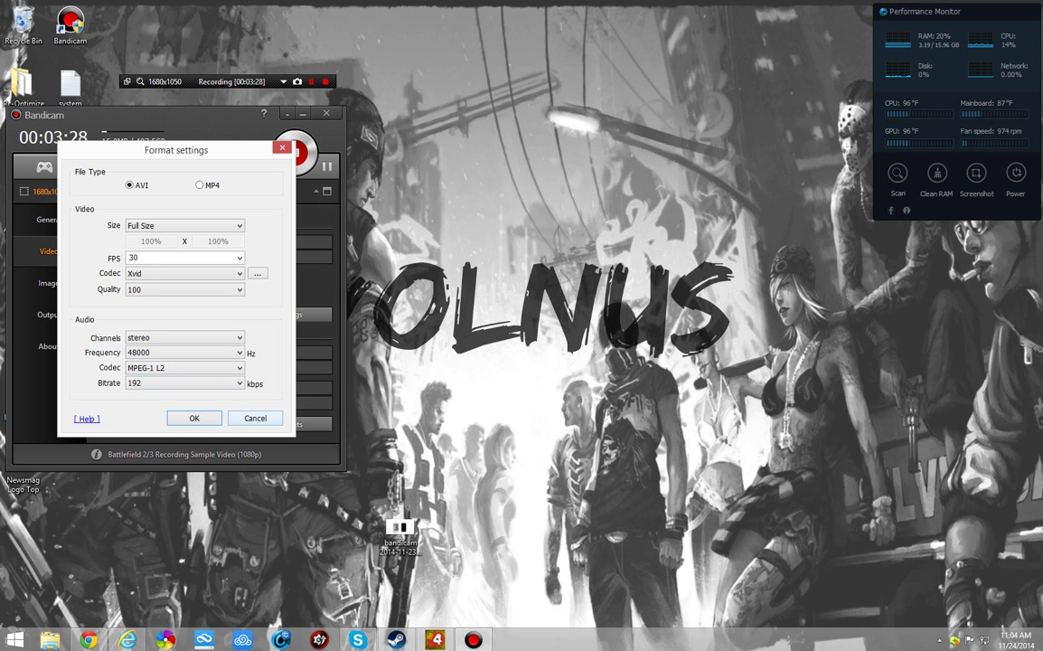
{"action": "key", "text": "Return"}
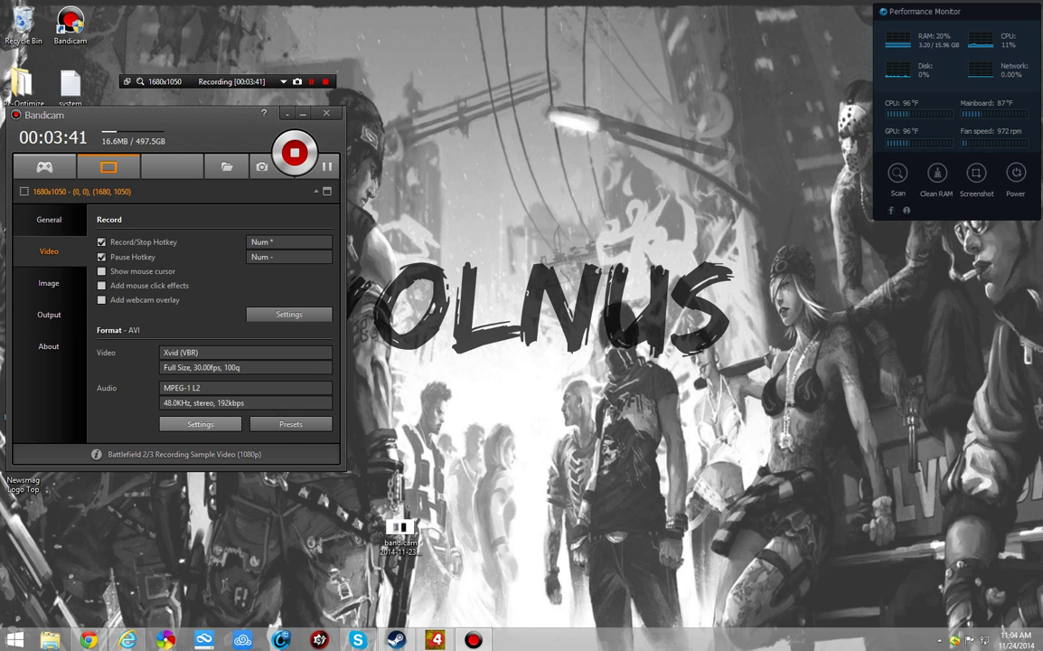
Step: Reopen the format settings, set the file type to MP4 and apply it
{"action": "left_click", "coordinate": [200, 423]}
{"action": "left_click", "coordinate": [200, 184]}
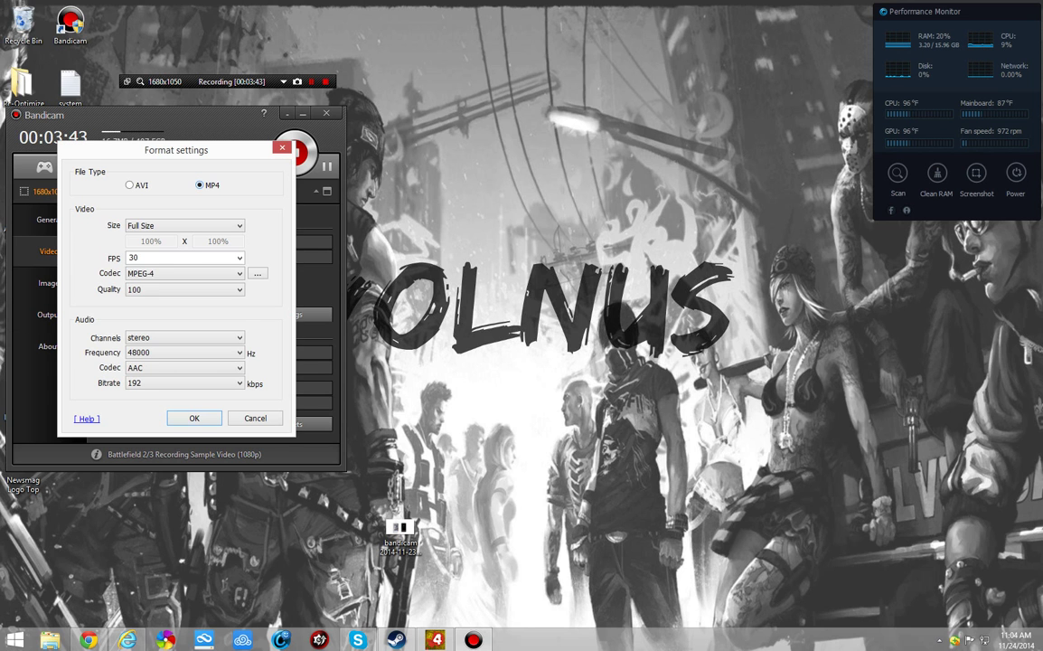
{"action": "left_click", "coordinate": [194, 417]}
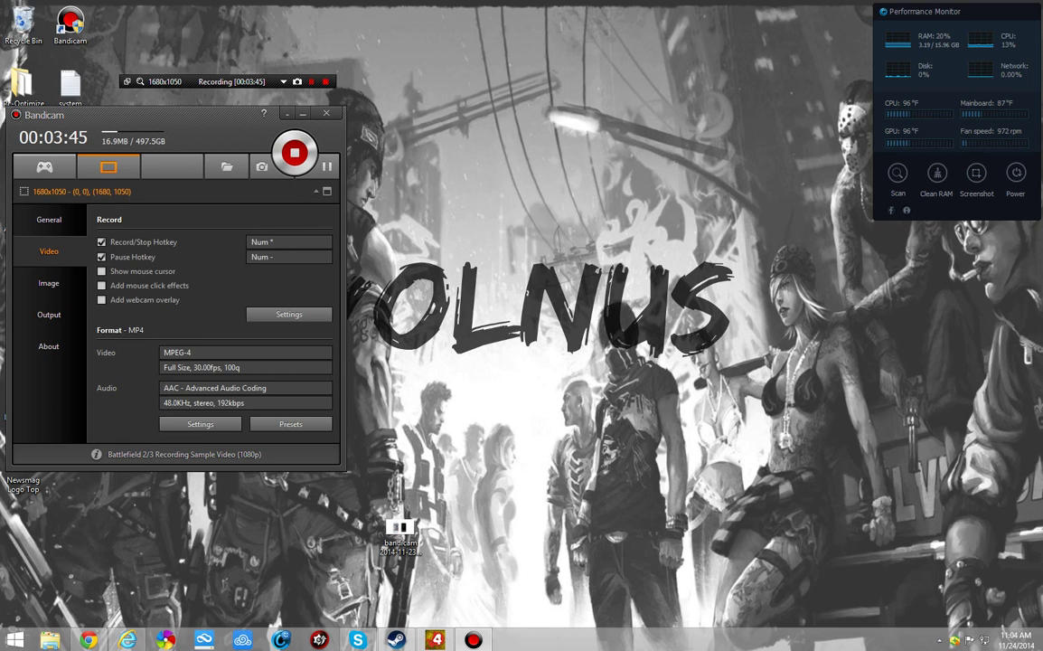